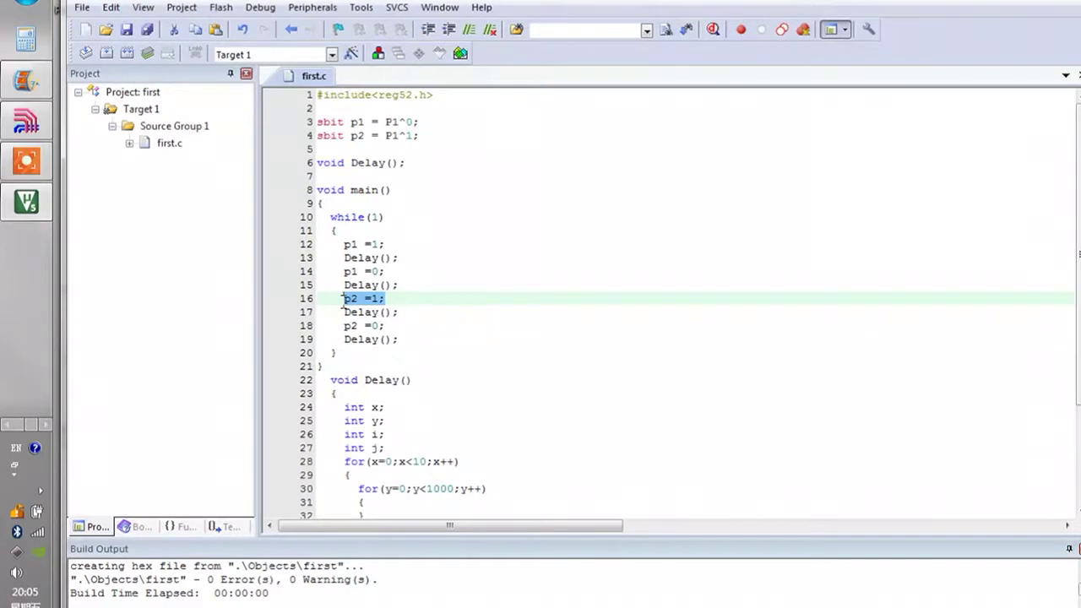
drag(400, 312, 359, 325)
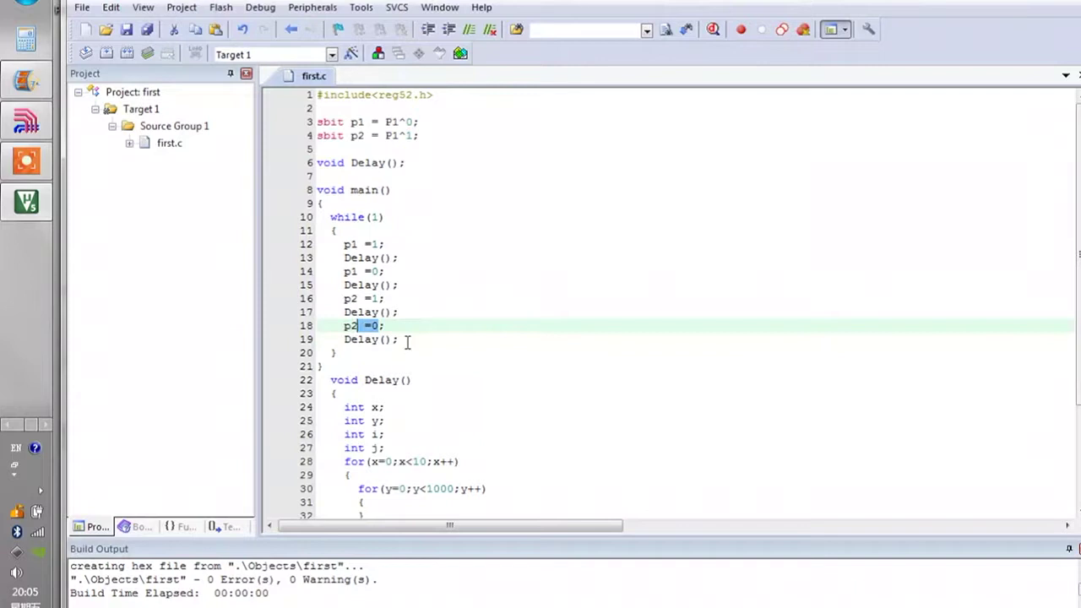
click(397, 353)
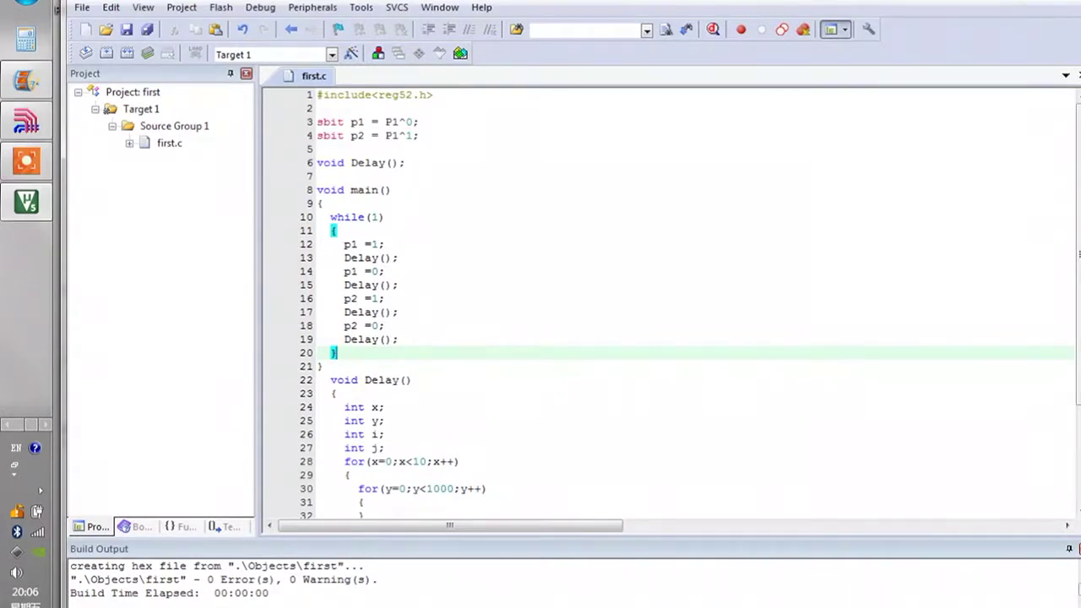
- Minimize the code editor, launch STC-ISP from the desktop and dismiss its startup notices
click(1022, 1)
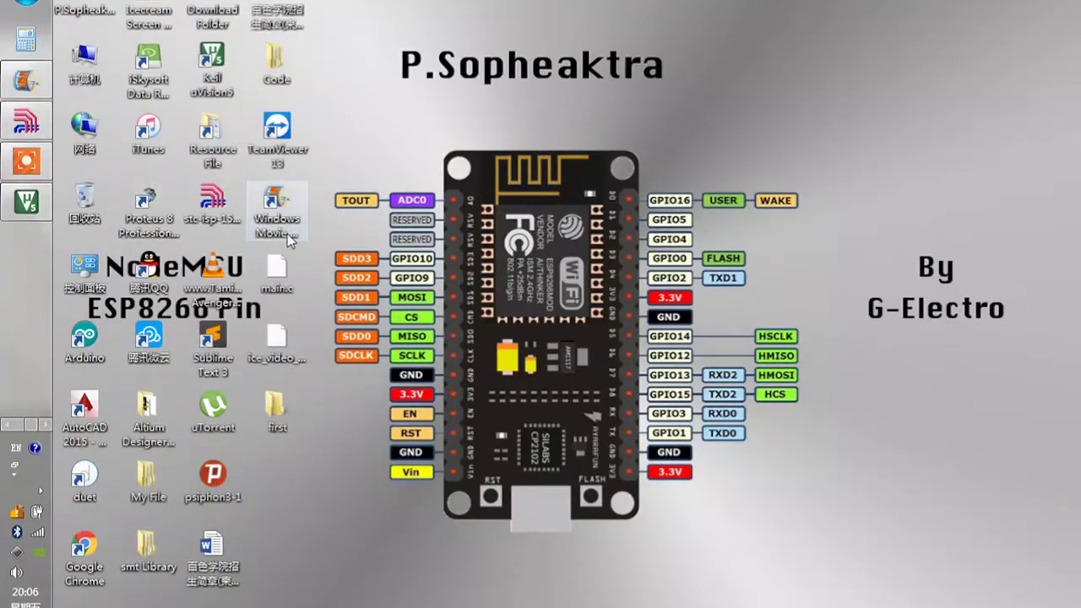
click(227, 221)
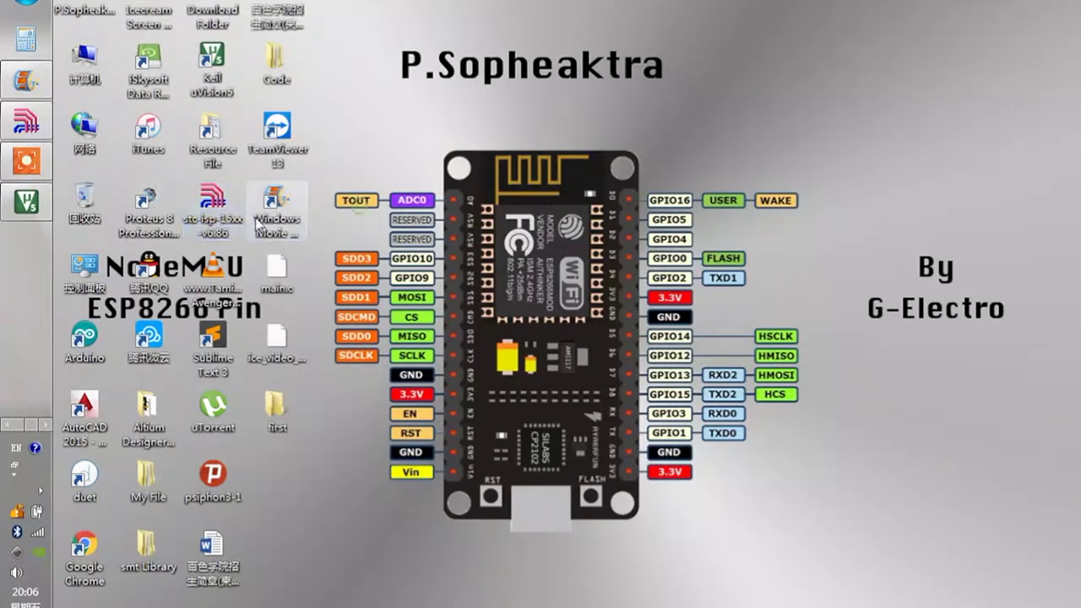
double_click(226, 221)
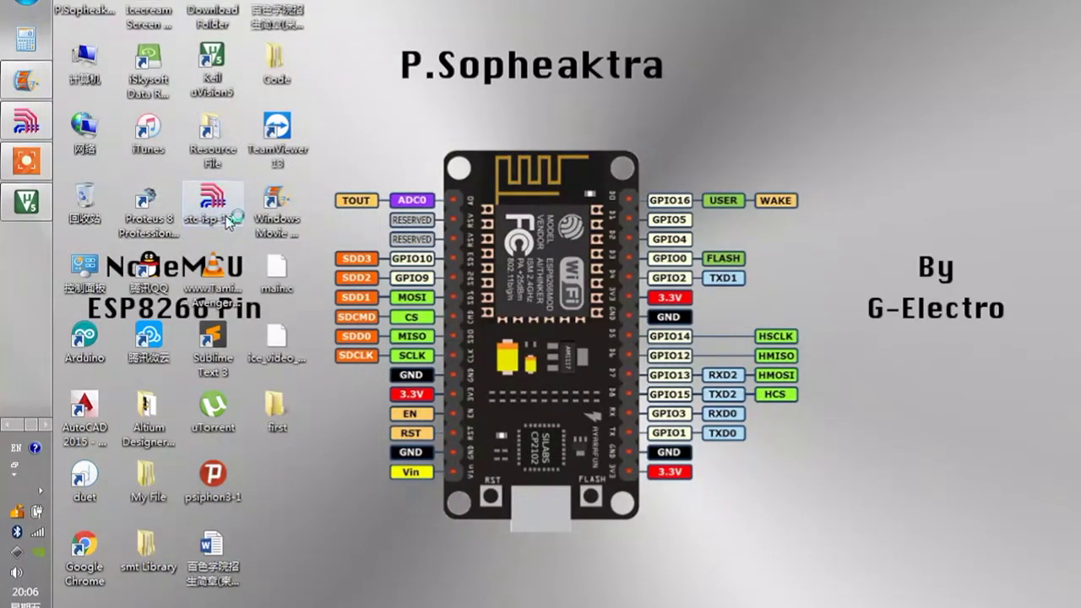
click(766, 139)
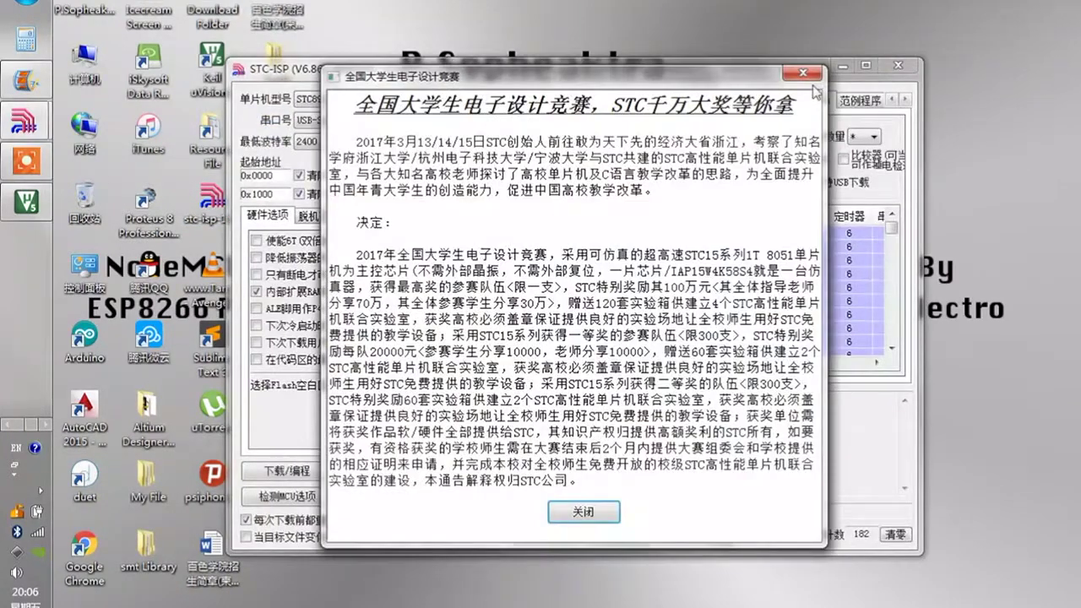
click(809, 74)
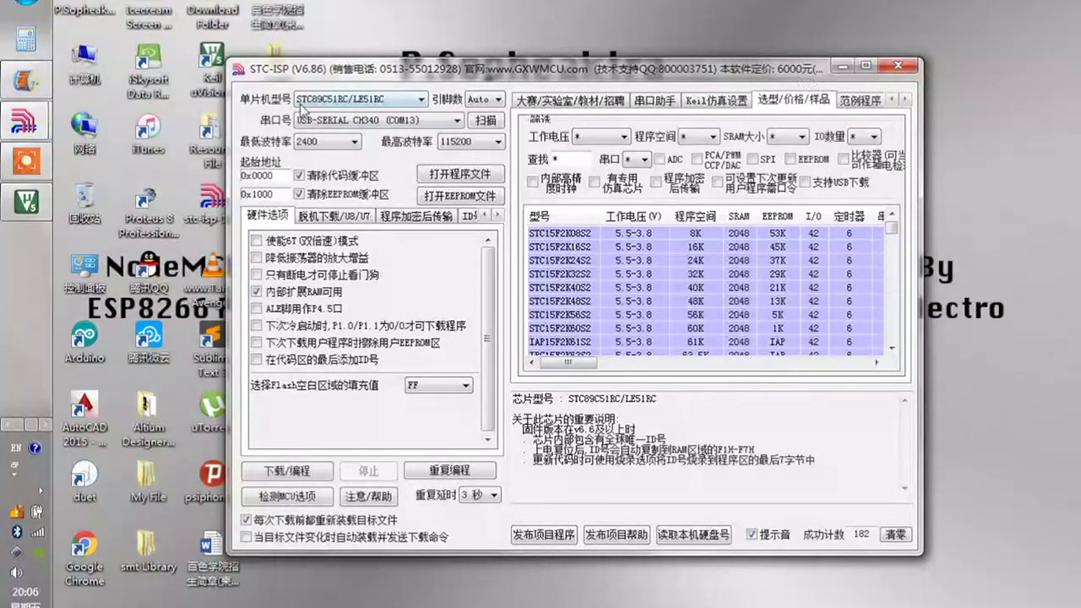
- Choose STC89C51RC/LE51RC as the microcontroller model and USB-SERIAL CH340 (COM13) as the serial port
click(371, 100)
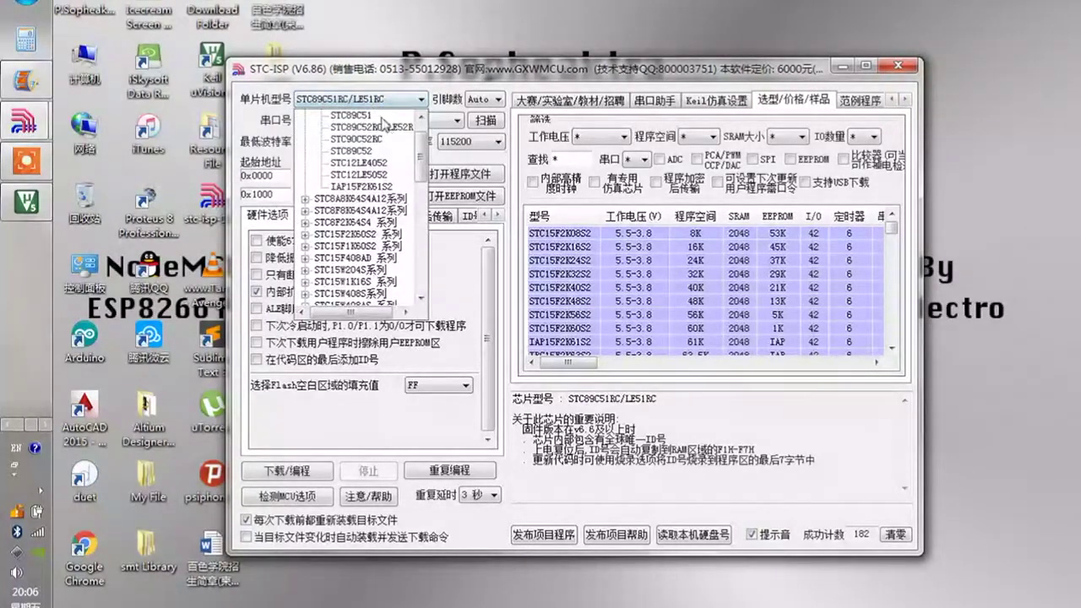
click(385, 100)
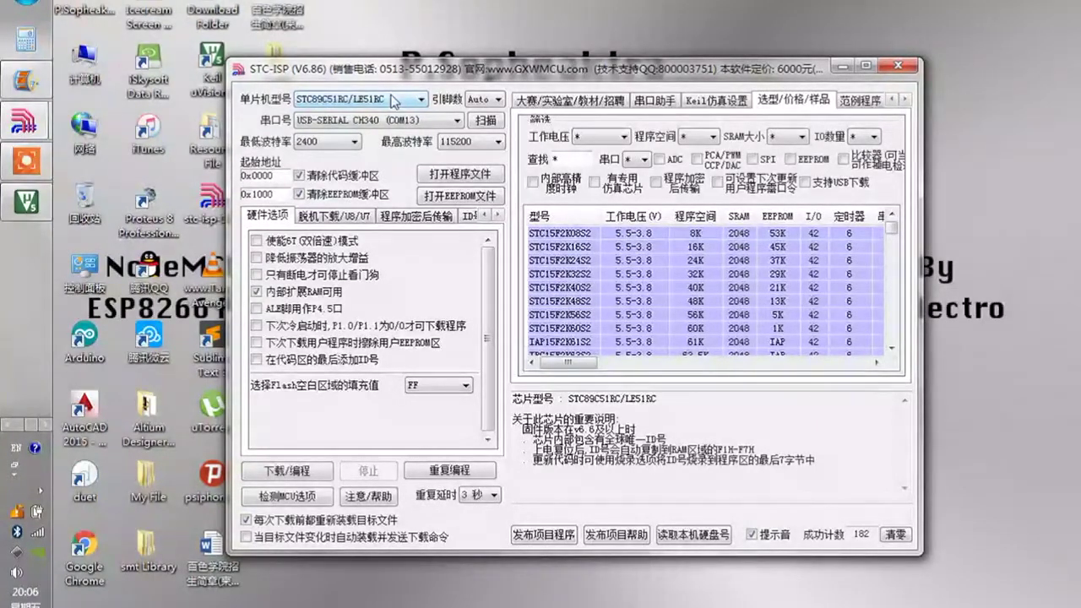
click(394, 100)
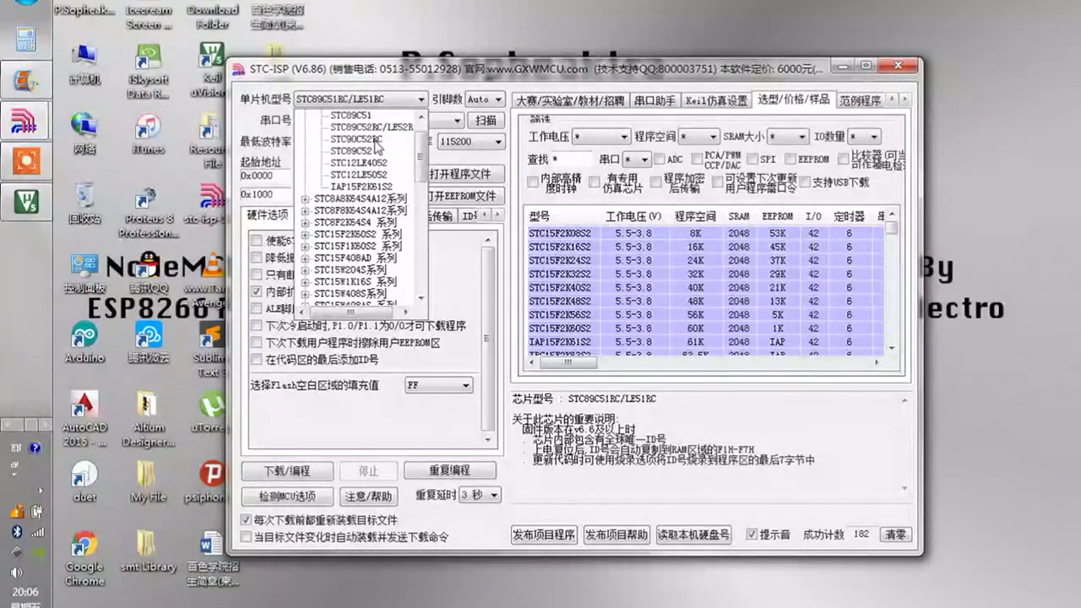
click(404, 98)
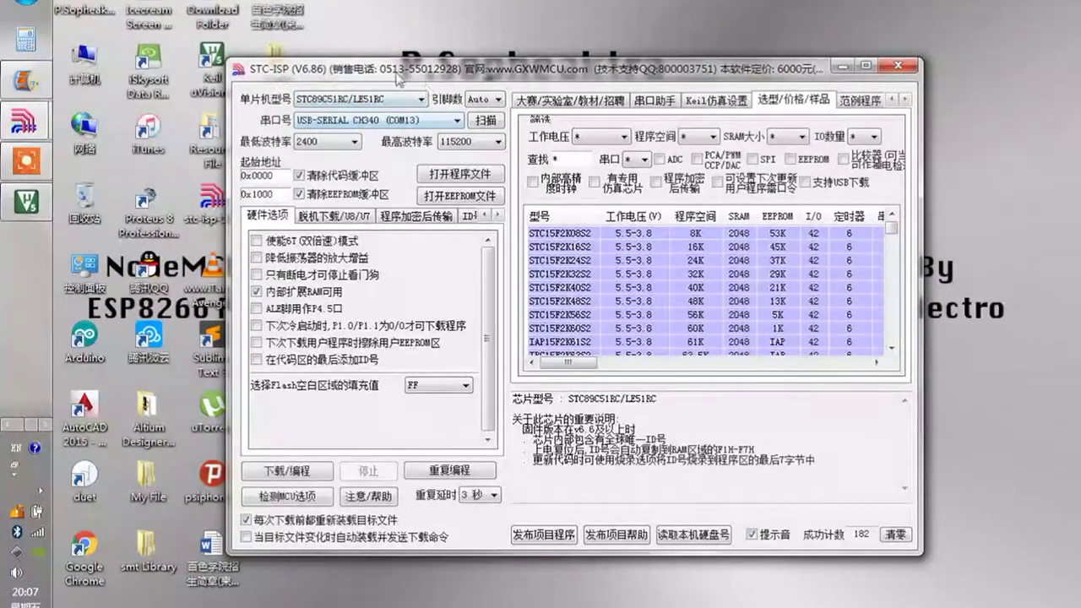
scroll(337, 100, up, 1)
click(334, 102)
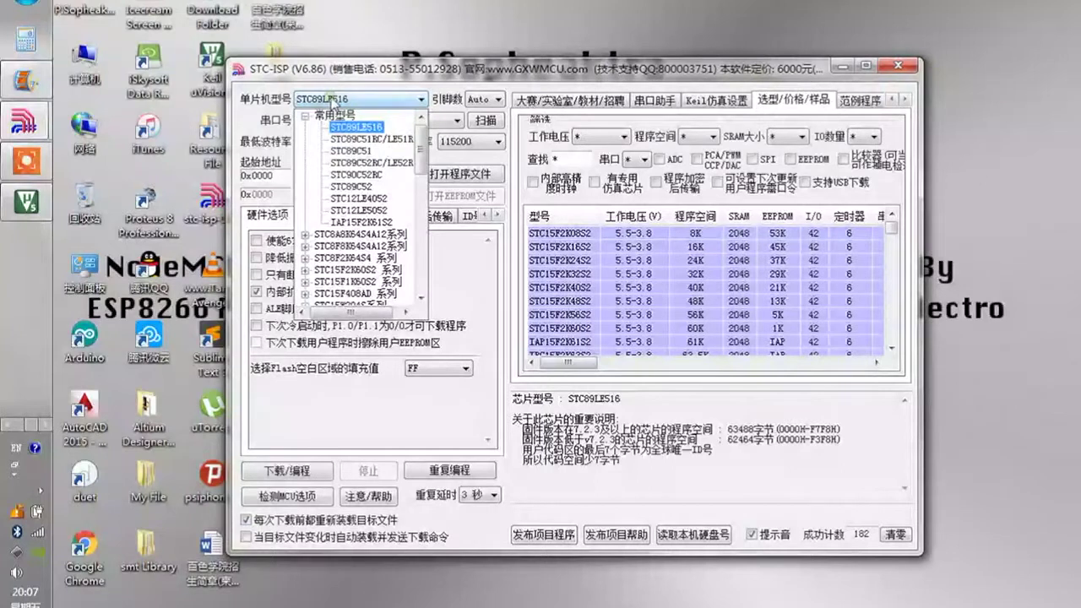
click(355, 139)
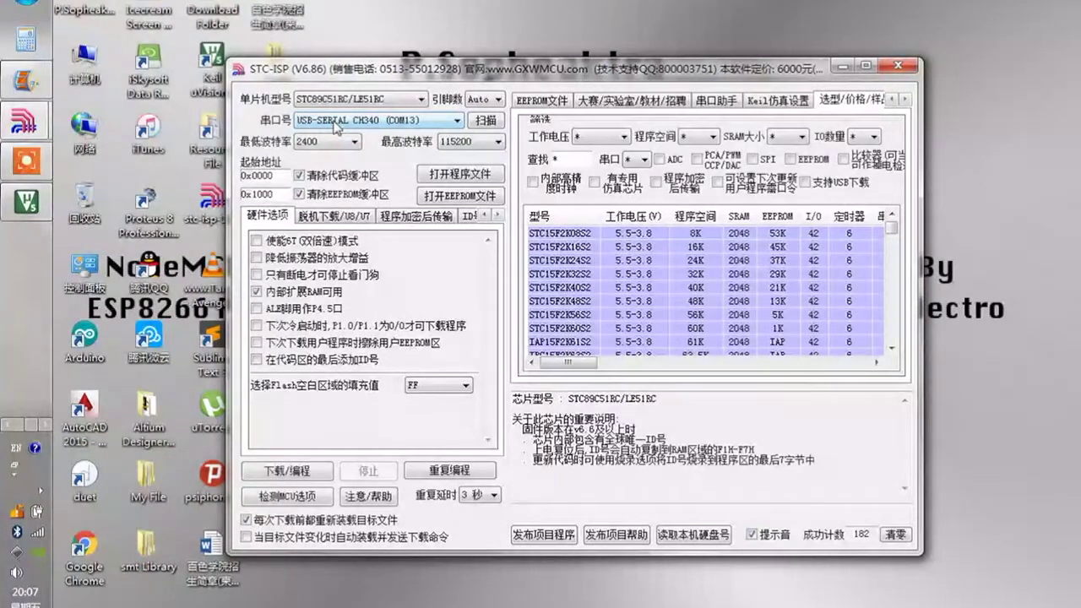
click(335, 127)
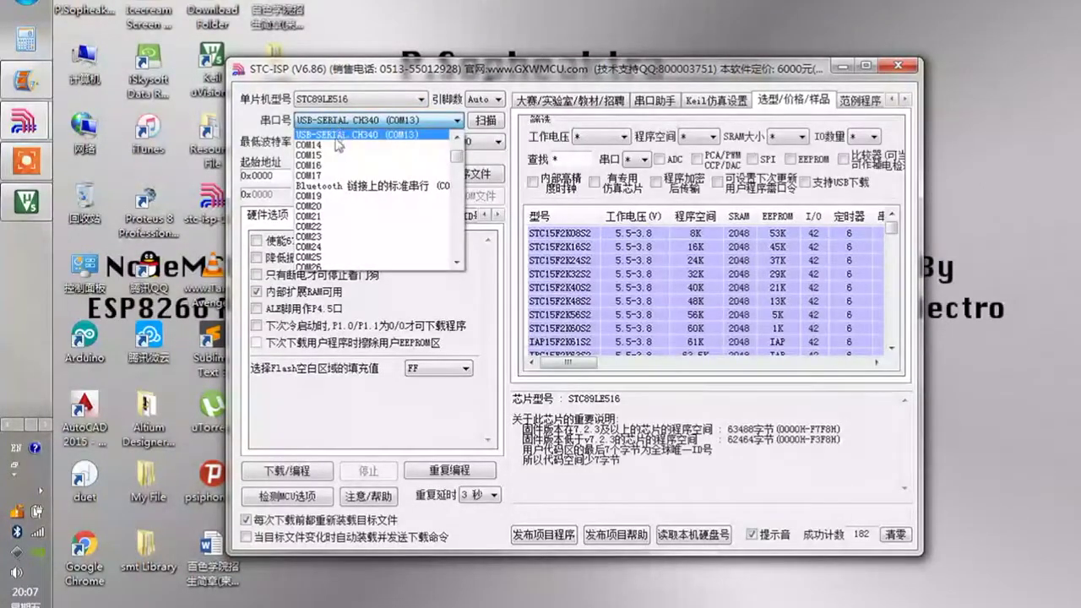
click(383, 136)
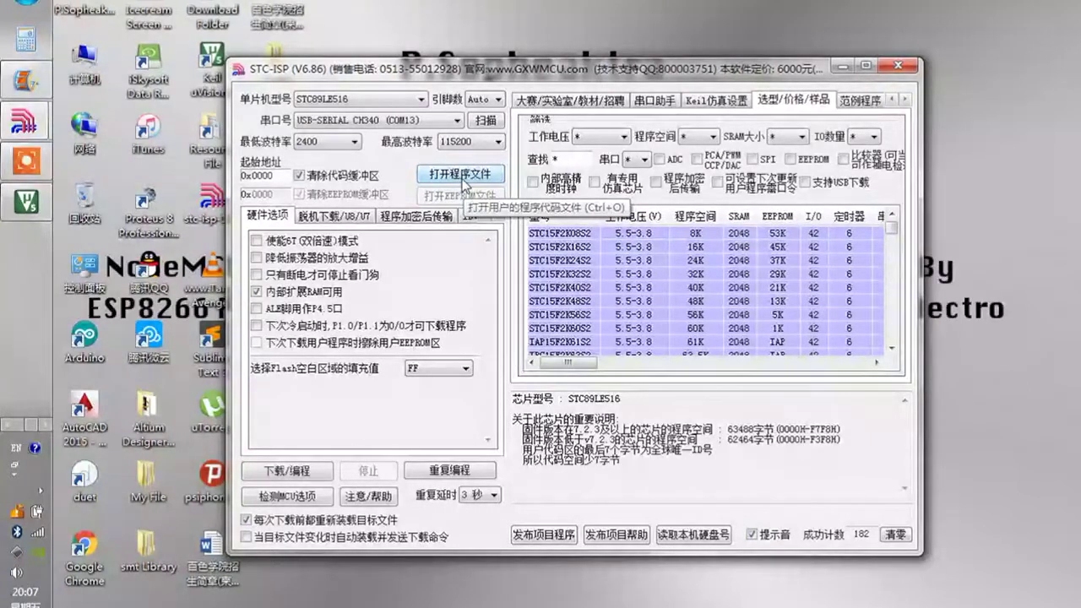
- Load first.hex as the program file from the Objects folder inside the desktop folder first
click(460, 174)
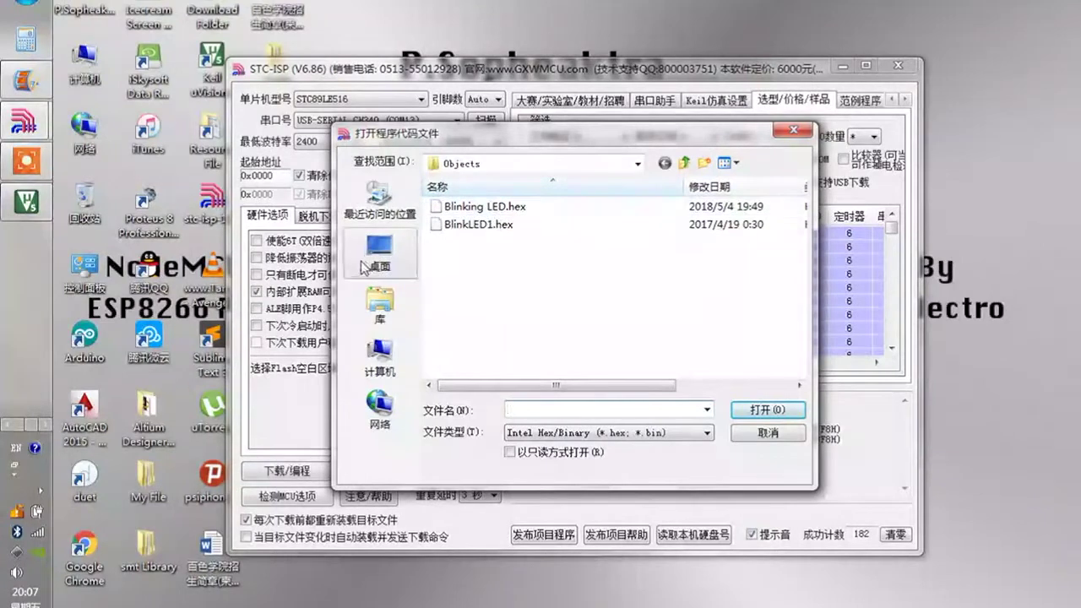
click(367, 267)
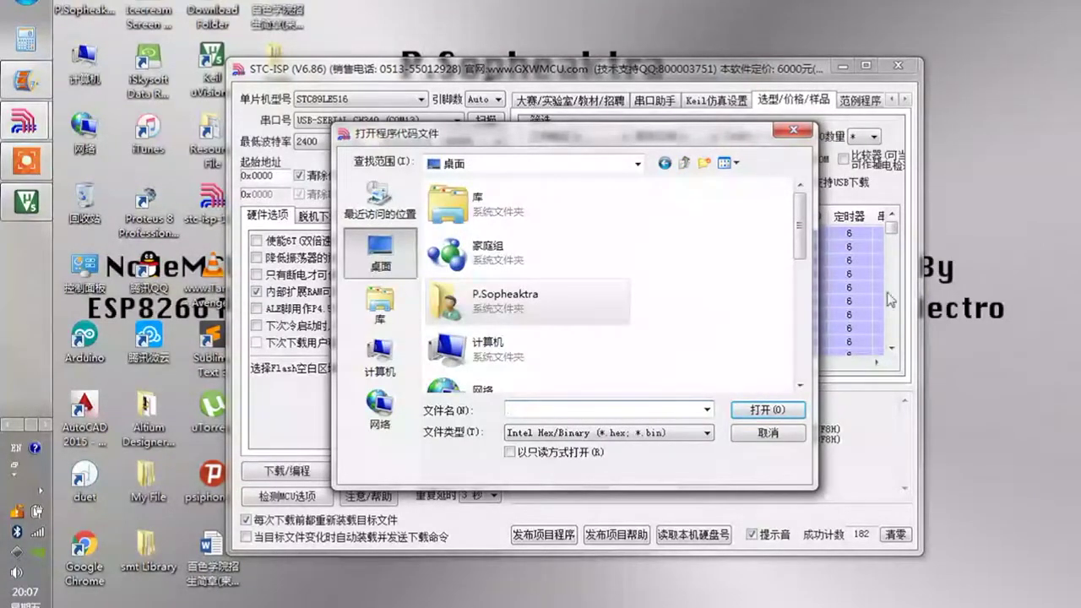
drag(799, 233, 800, 378)
scroll(523, 270, up, 2)
double_click(528, 230)
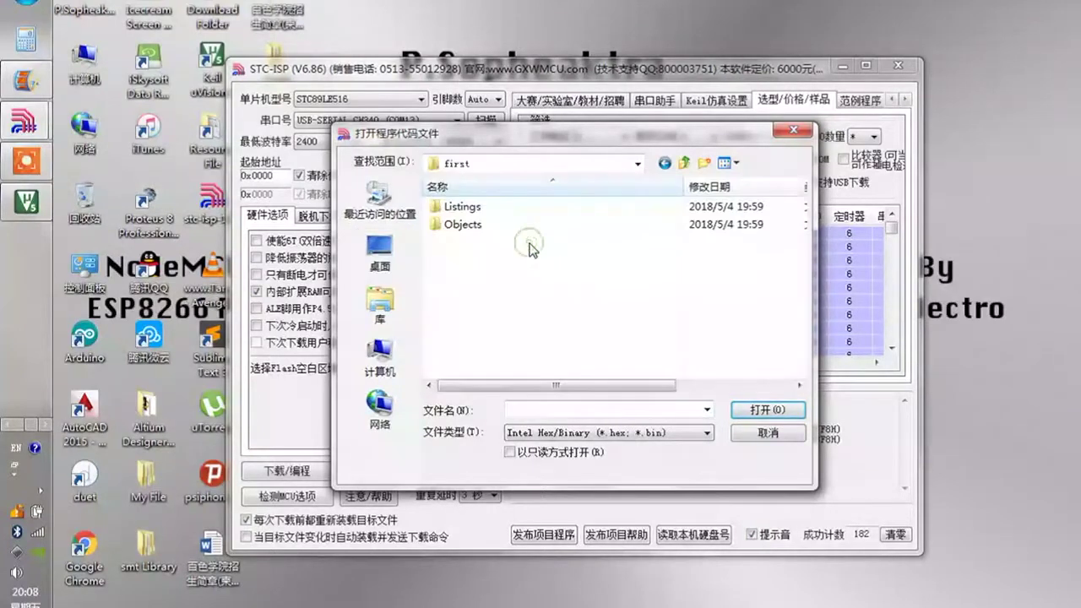
double_click(469, 231)
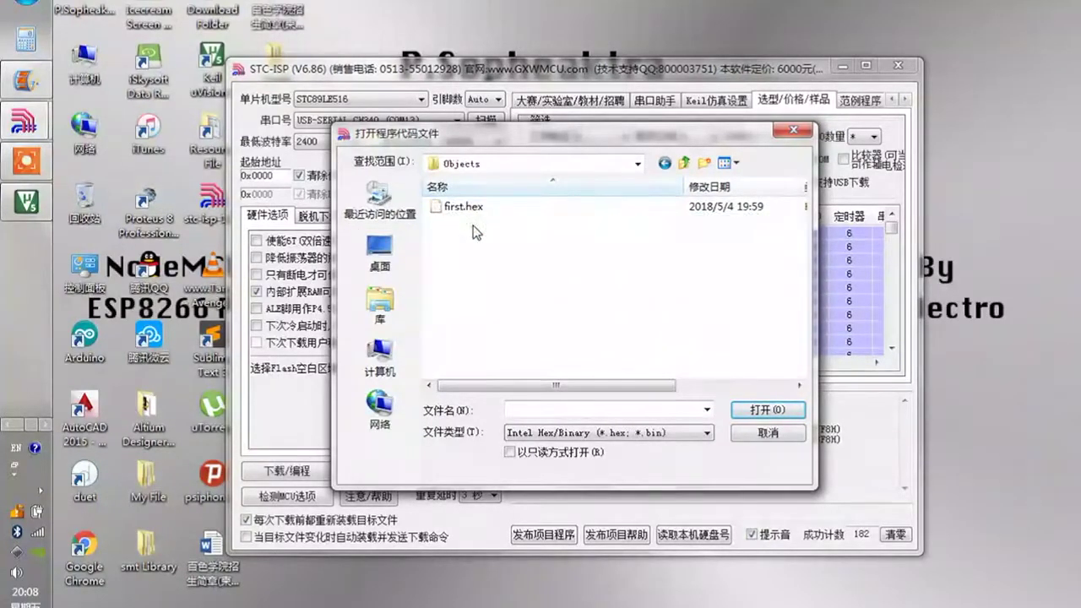
click(496, 203)
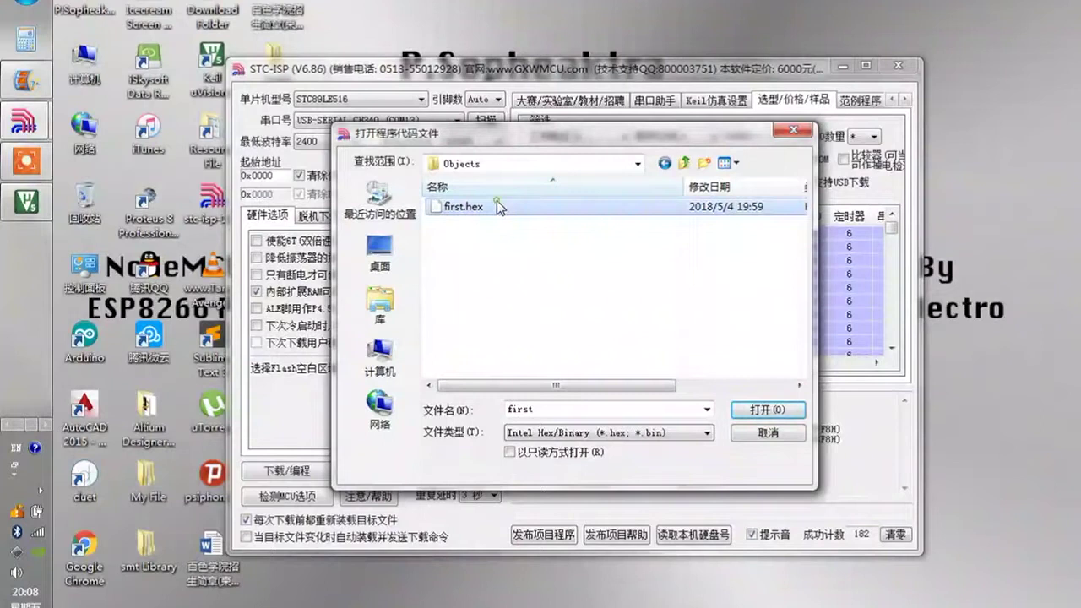
click(768, 410)
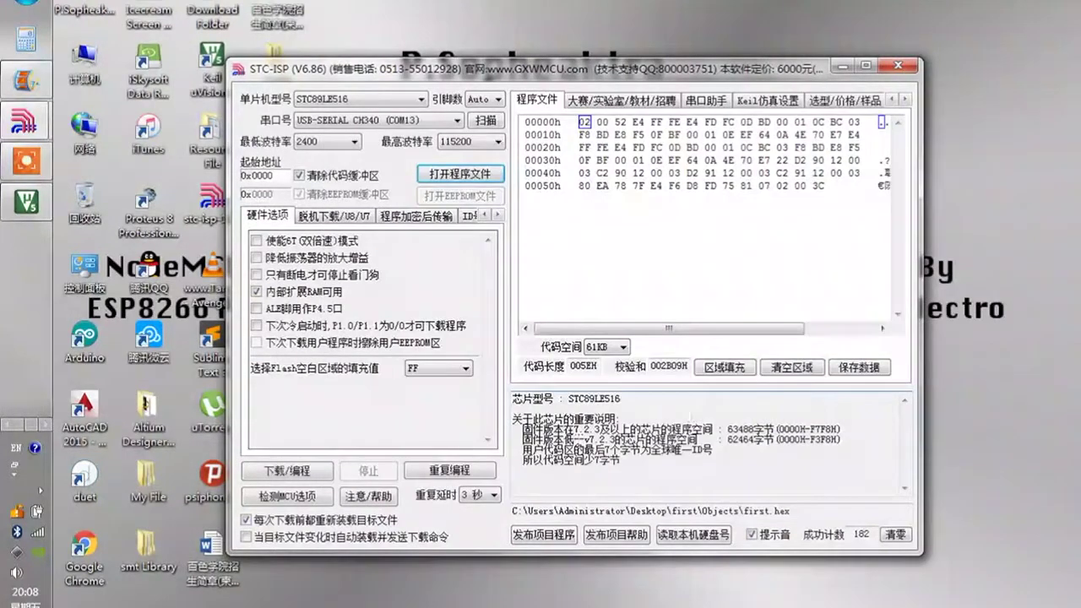
- Try to download the program to the microcontroller, then stop the transfer
click(308, 477)
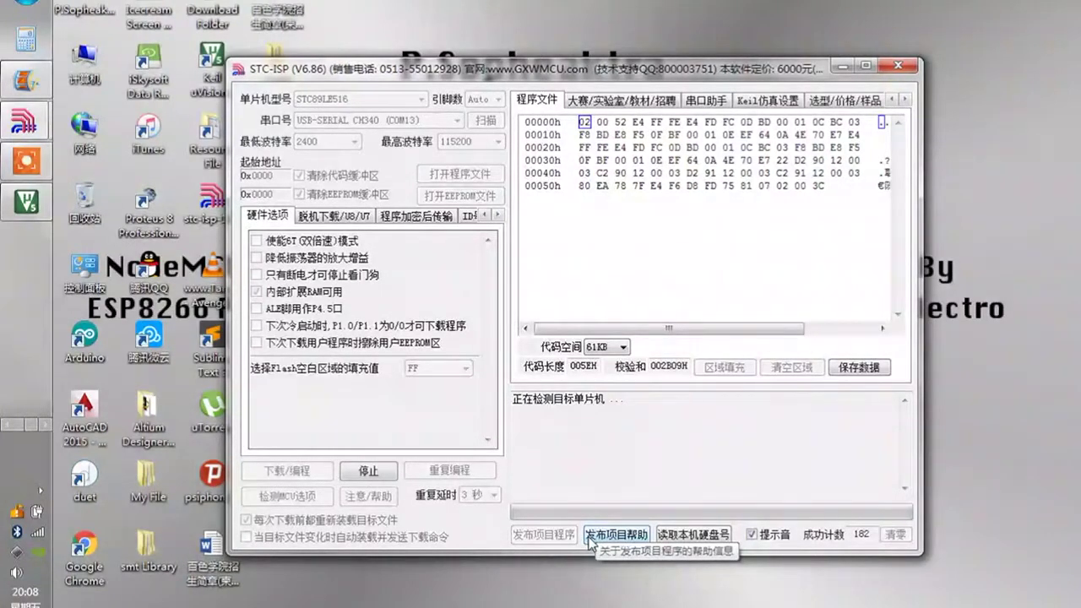
click(372, 472)
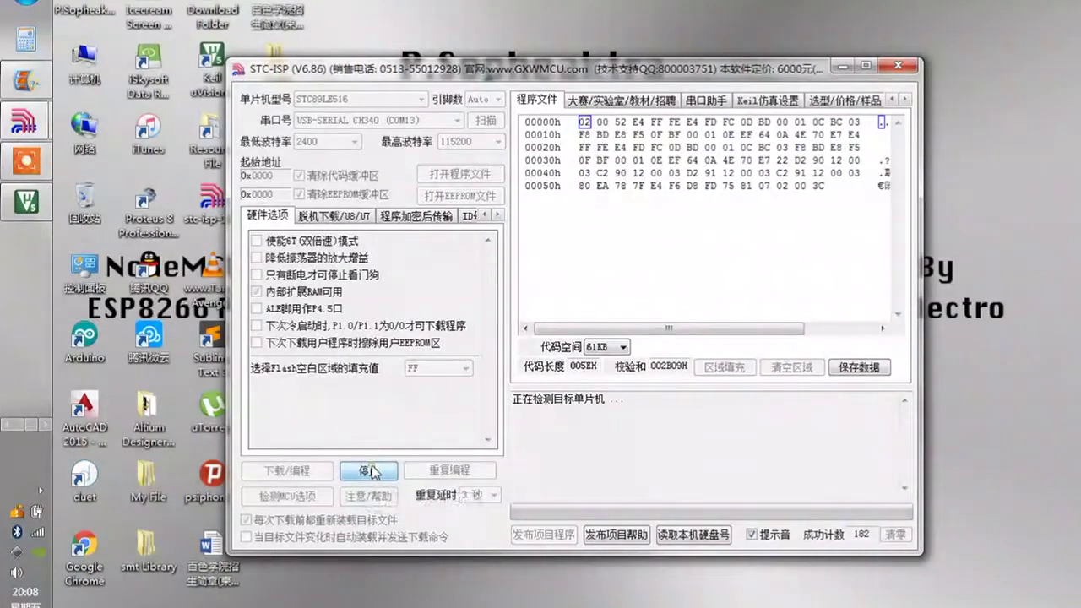
- Check the serial port choice and set the microcontroller model to STC89C51RC/LE51RC
click(399, 127)
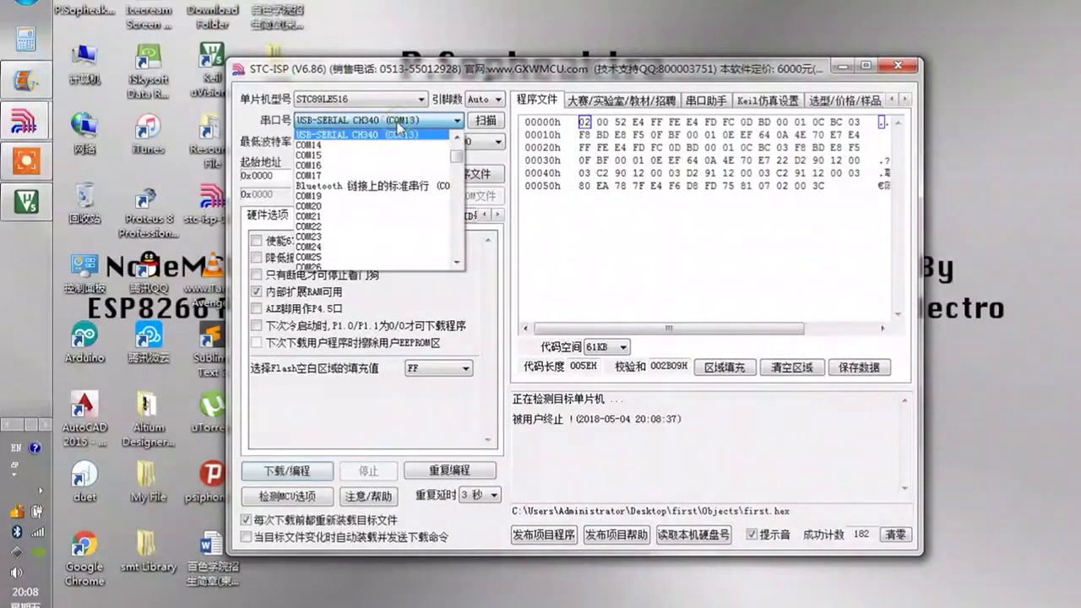
click(372, 99)
click(371, 99)
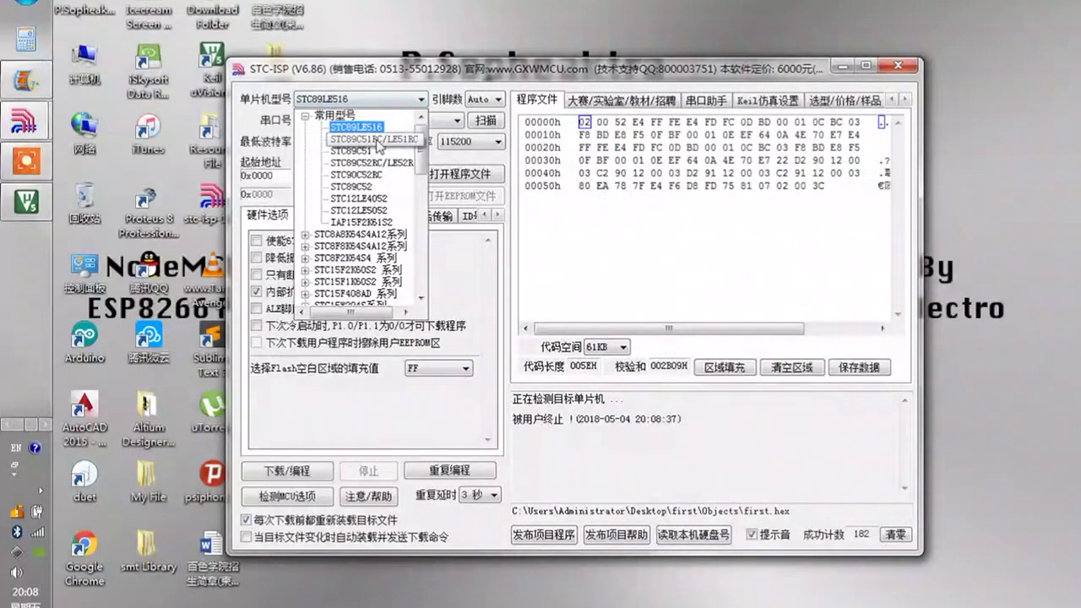
click(372, 140)
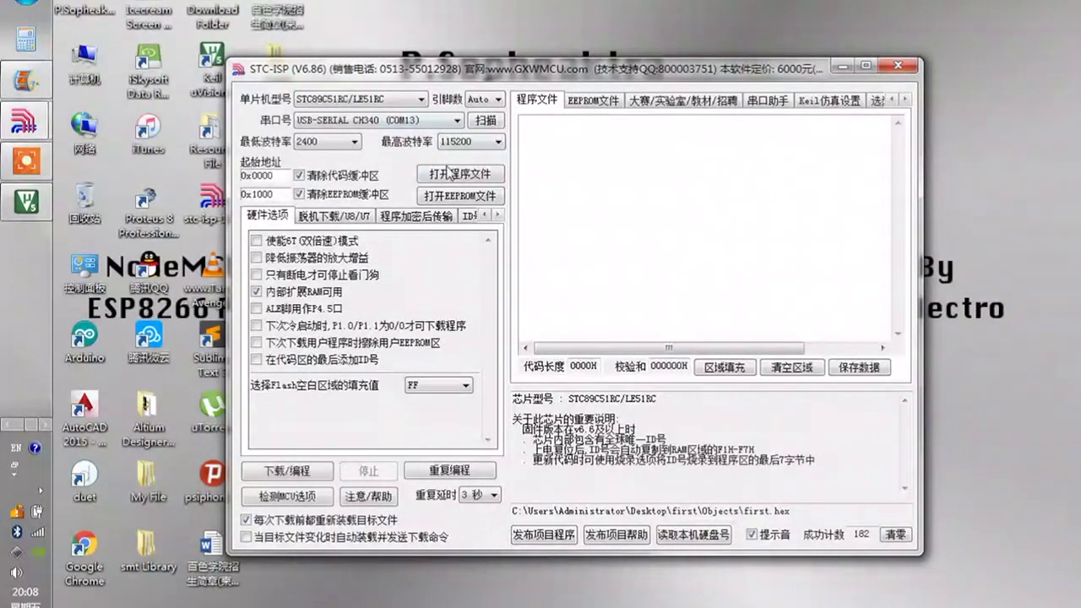
- Reload first.hex as the program file and start downloading it to the microcontroller
click(448, 173)
click(454, 215)
double_click(455, 216)
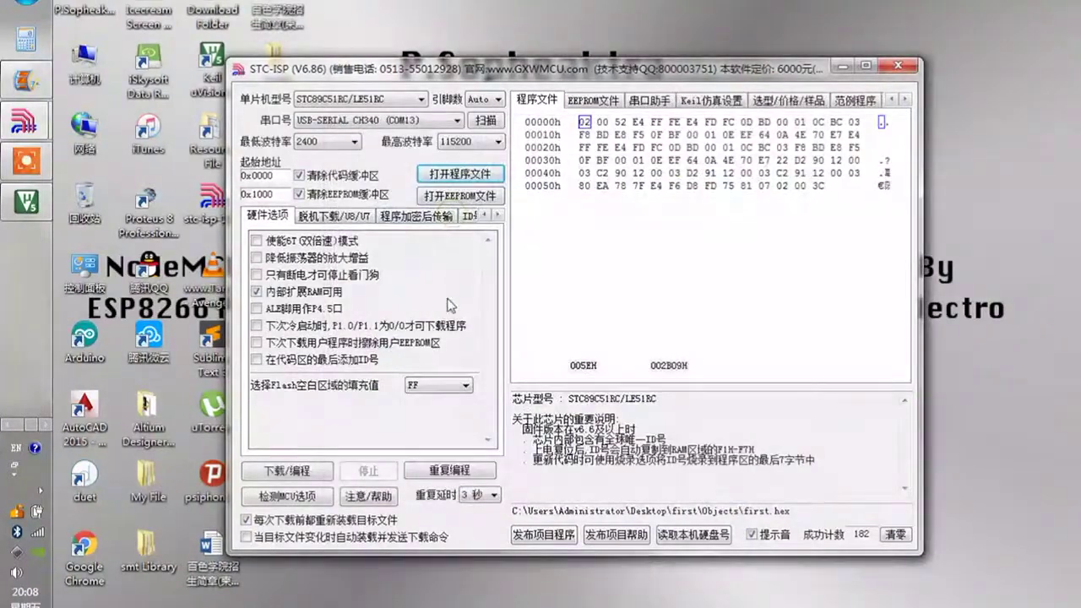
click(291, 470)
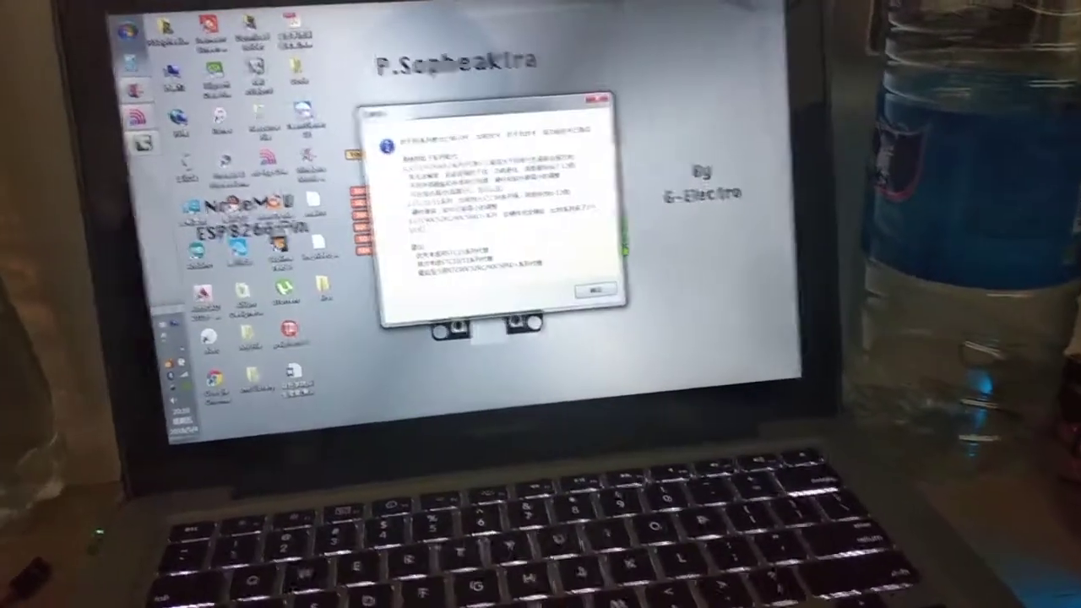
- Dismiss the startup notices of the relaunched STC-ISP
key(Return)
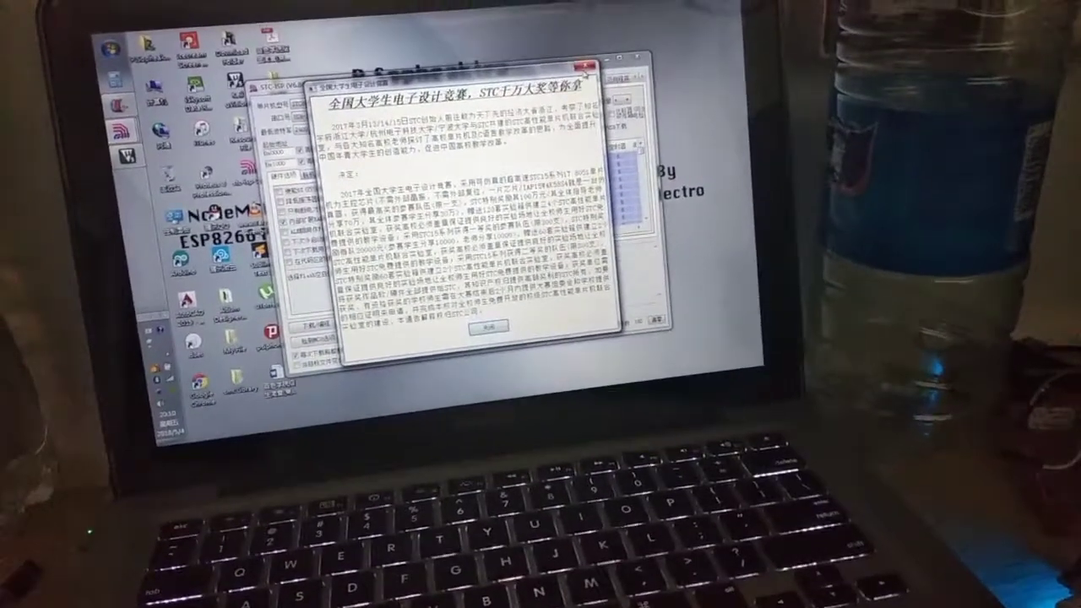
key(Return)
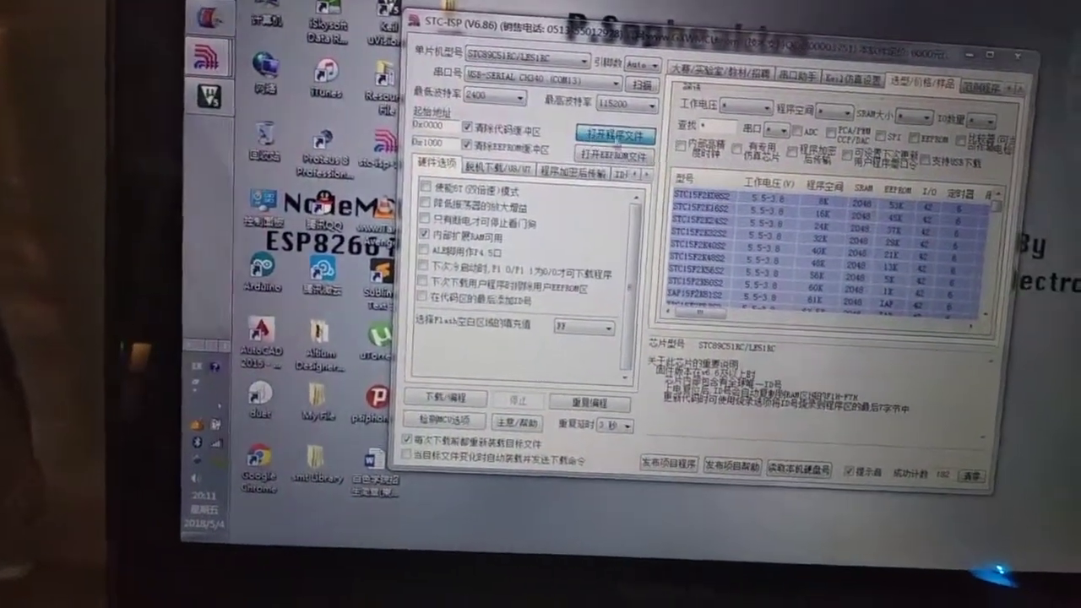
- Open first.hex as the program file and download it to the STC89C51RC/LE51RC chip
click(615, 143)
double_click(622, 200)
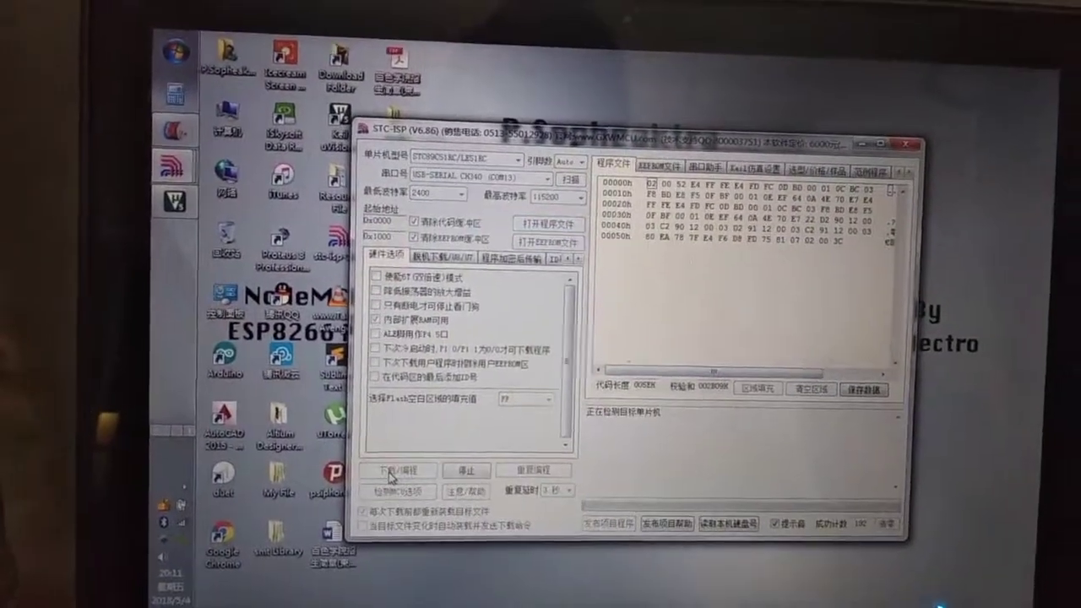
click(432, 454)
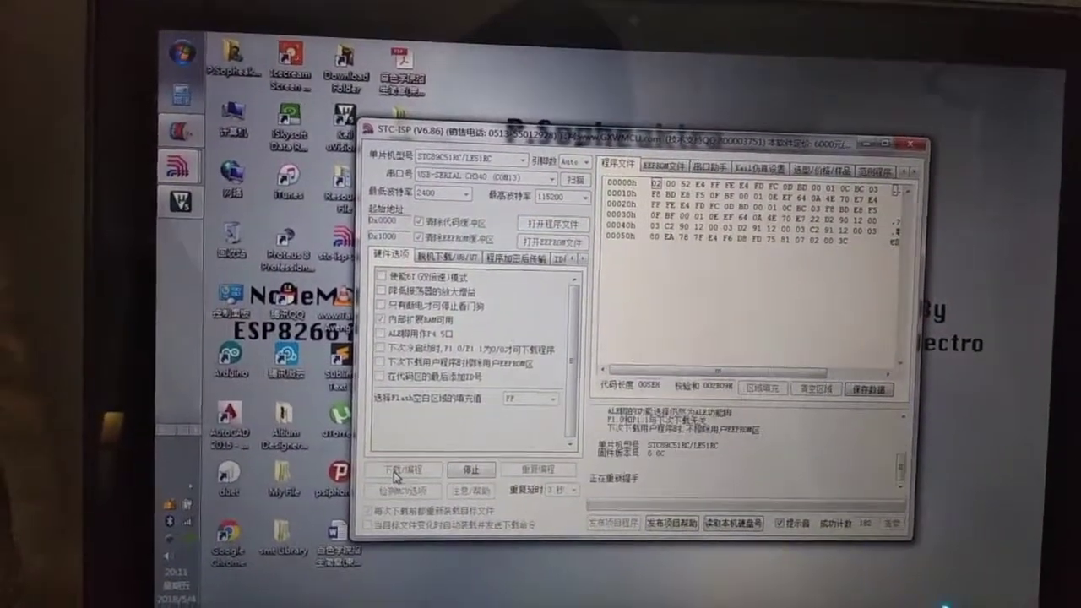